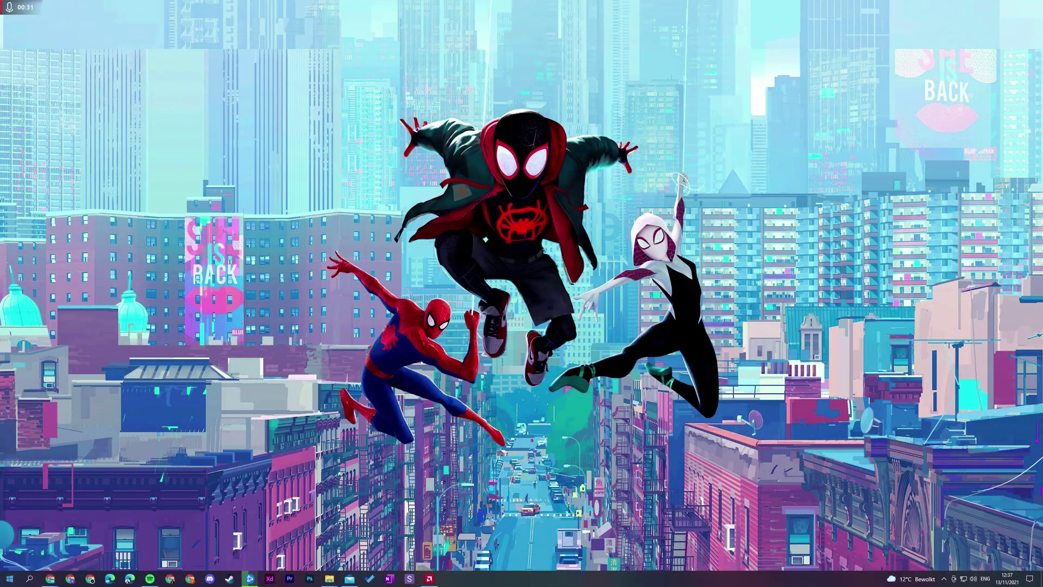
- Launch Creative Cloud from Windows search ('cre') and scroll the All apps list
{"action": "key", "text": "super"}
{"action": "type", "text": "cre"}
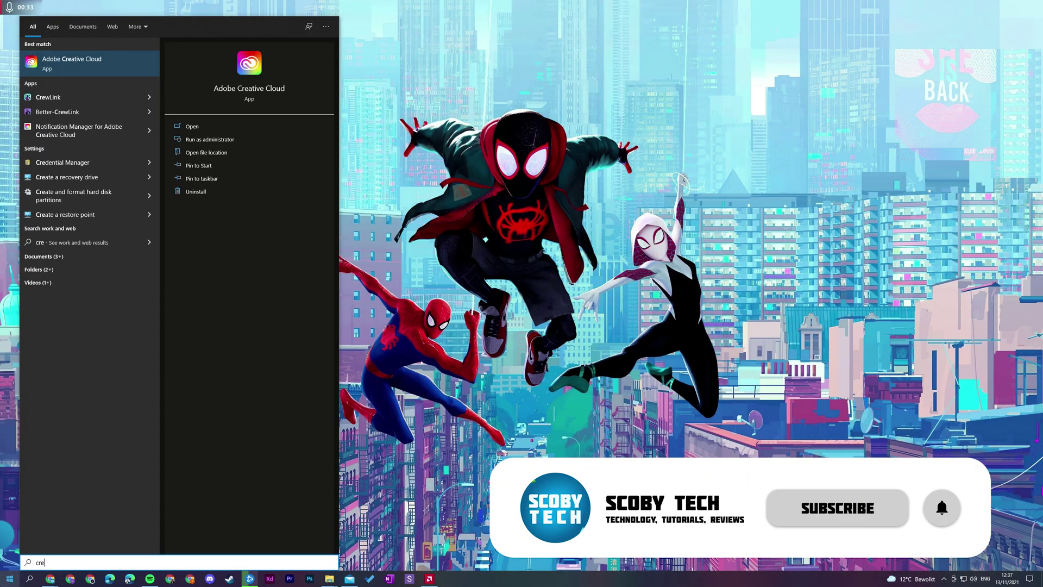
{"action": "key", "text": "Return"}
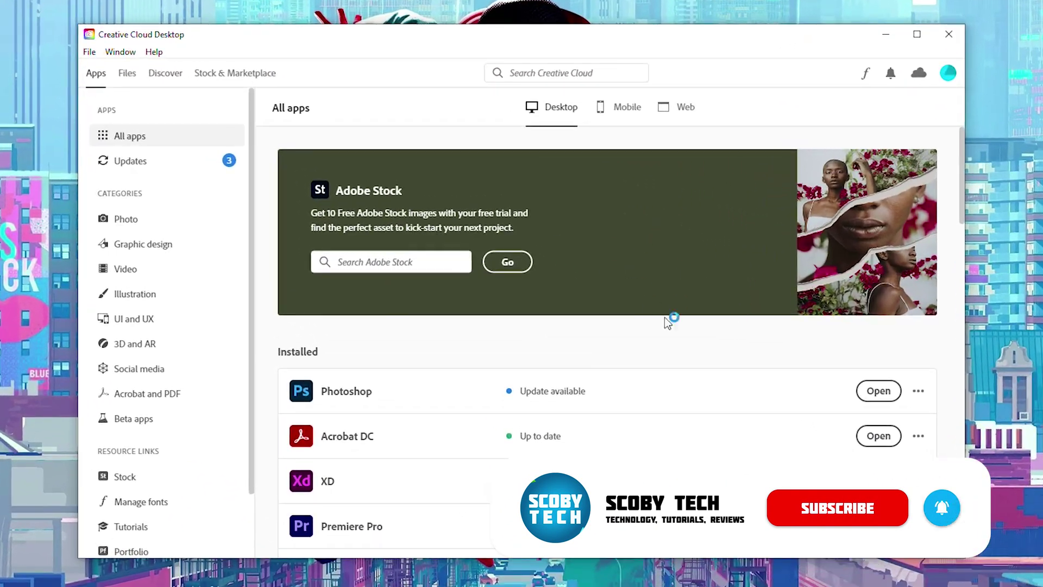
{"action": "scroll", "coordinate": [679, 264], "scroll_direction": "down", "scroll_amount": 3}
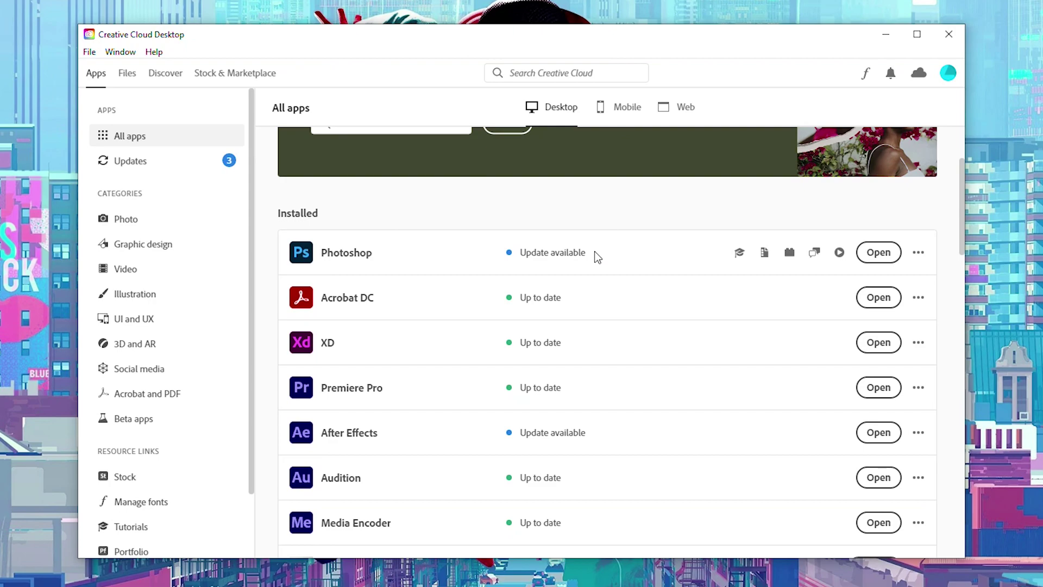
- Open File > Preferences on the Apps page and view the Installing section's install location
{"action": "left_click", "coordinate": [94, 54]}
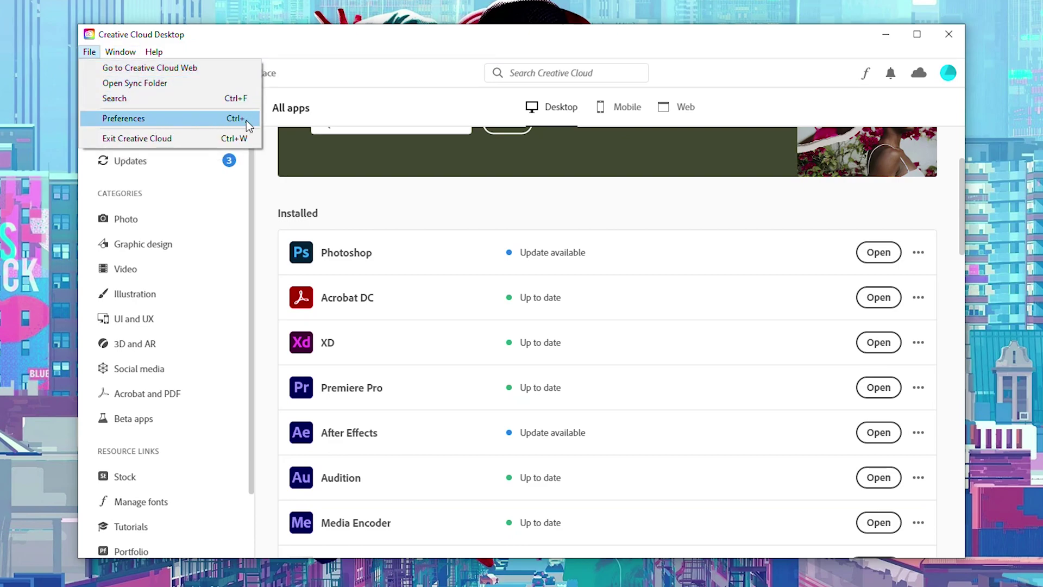
{"action": "left_click", "coordinate": [243, 125]}
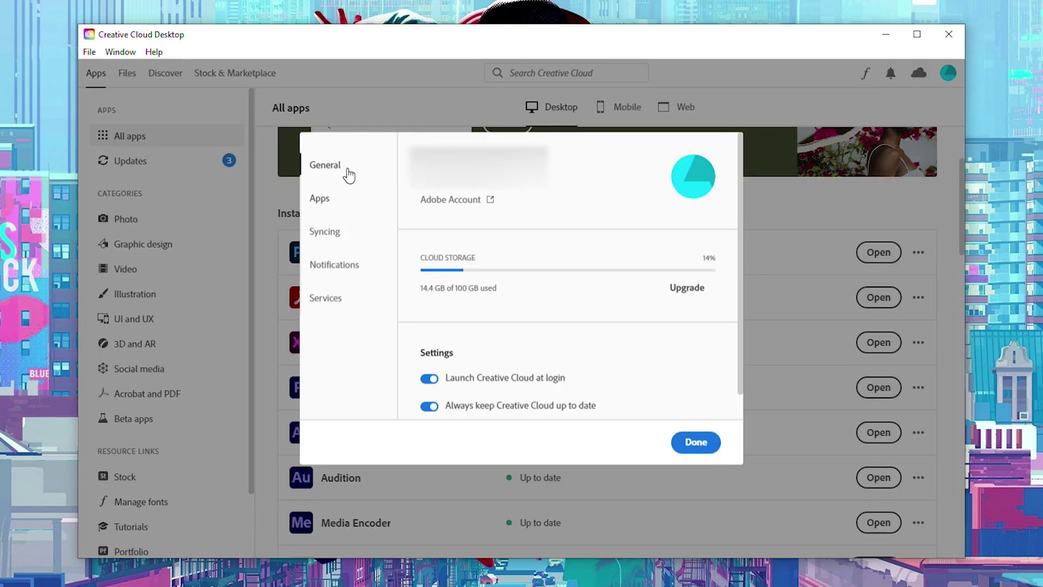
{"action": "left_click", "coordinate": [320, 200]}
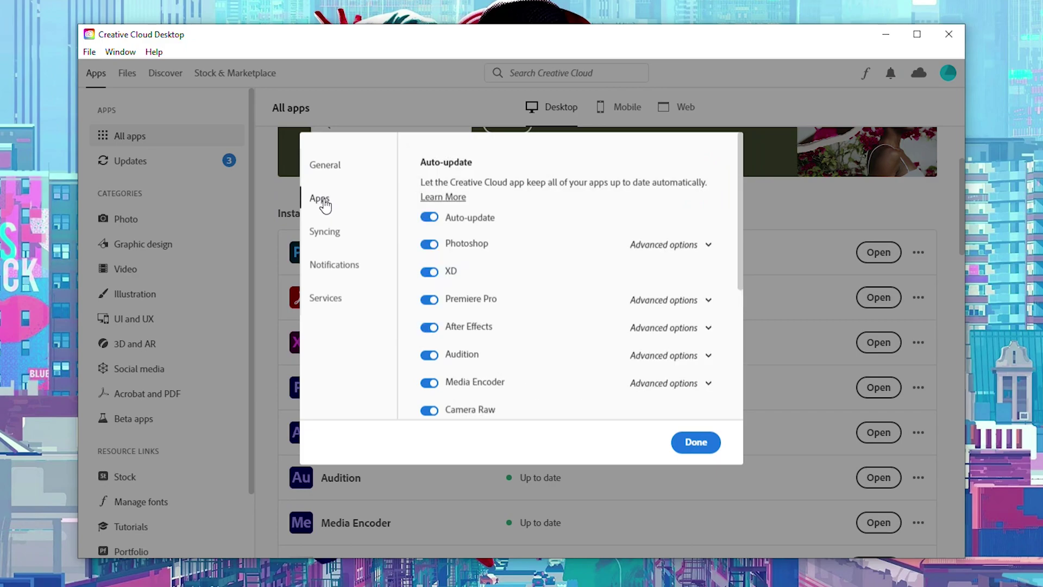
{"action": "scroll", "coordinate": [566, 188], "scroll_direction": "down", "scroll_amount": 5}
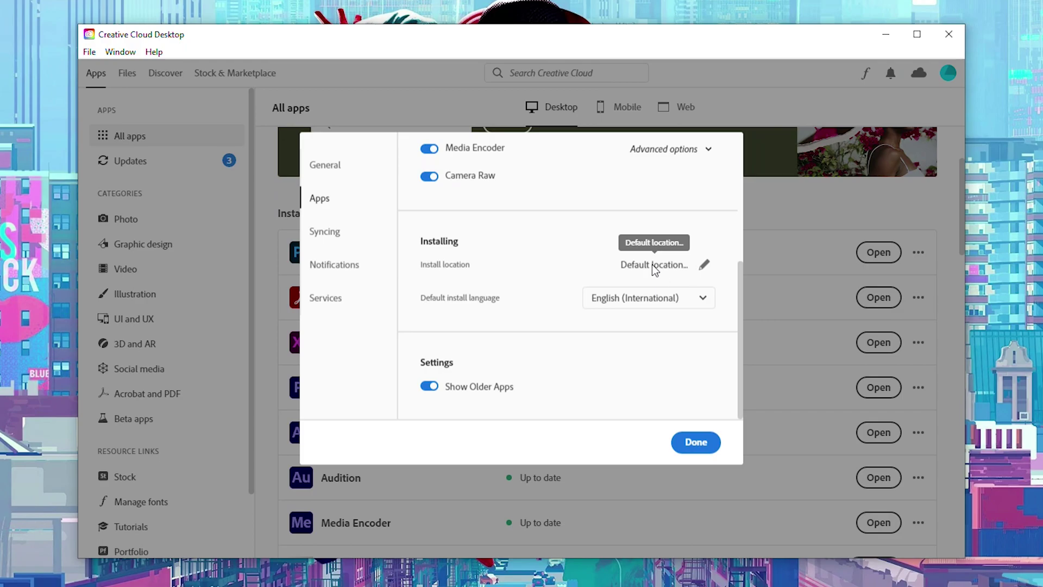
- Browse to Local Disk (C:) for the install location, create a 'New Adobe' folder, and open it
{"action": "left_click", "coordinate": [705, 266]}
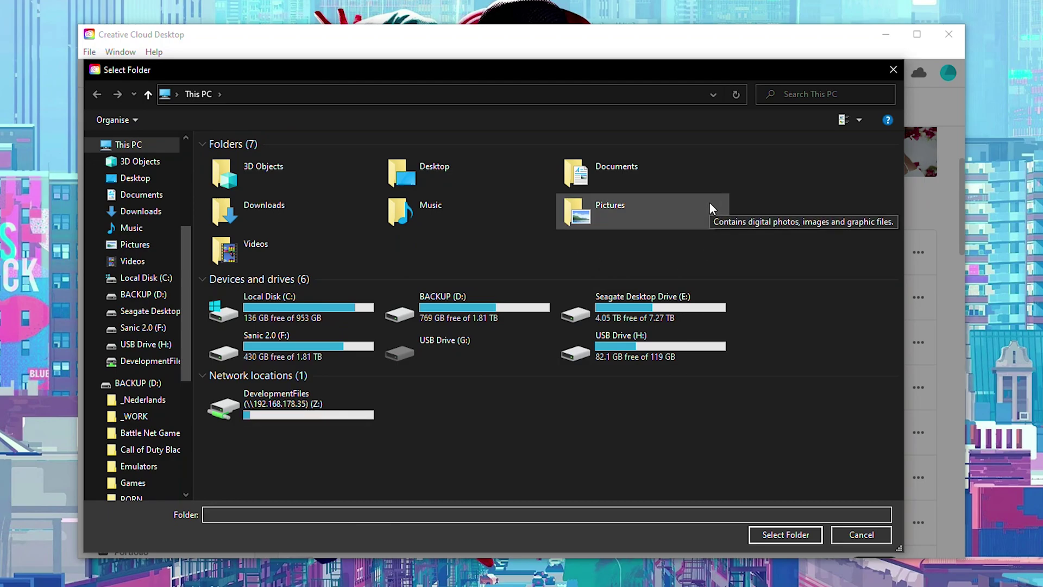
{"action": "double_click", "coordinate": [308, 308]}
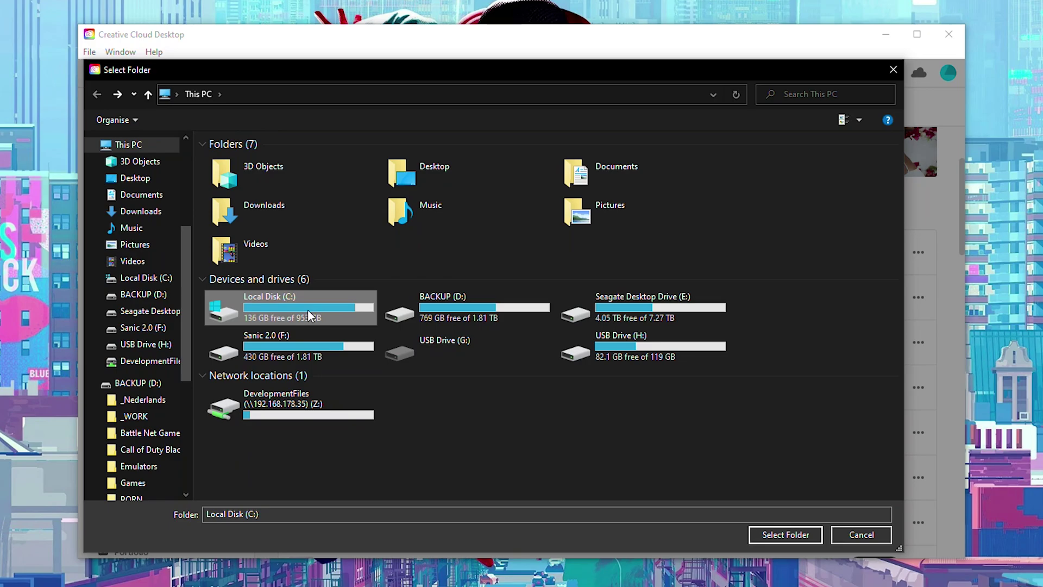
{"action": "right_click", "coordinate": [644, 256]}
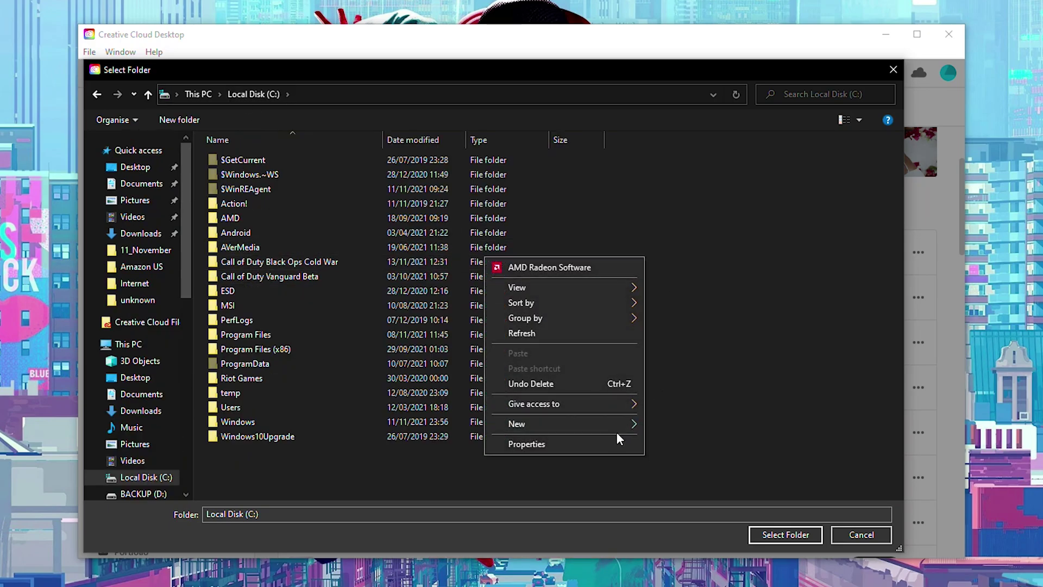
{"action": "mouse_move", "coordinate": [618, 432]}
{"action": "left_click", "coordinate": [673, 425]}
{"action": "type", "text": "New Adobe"}
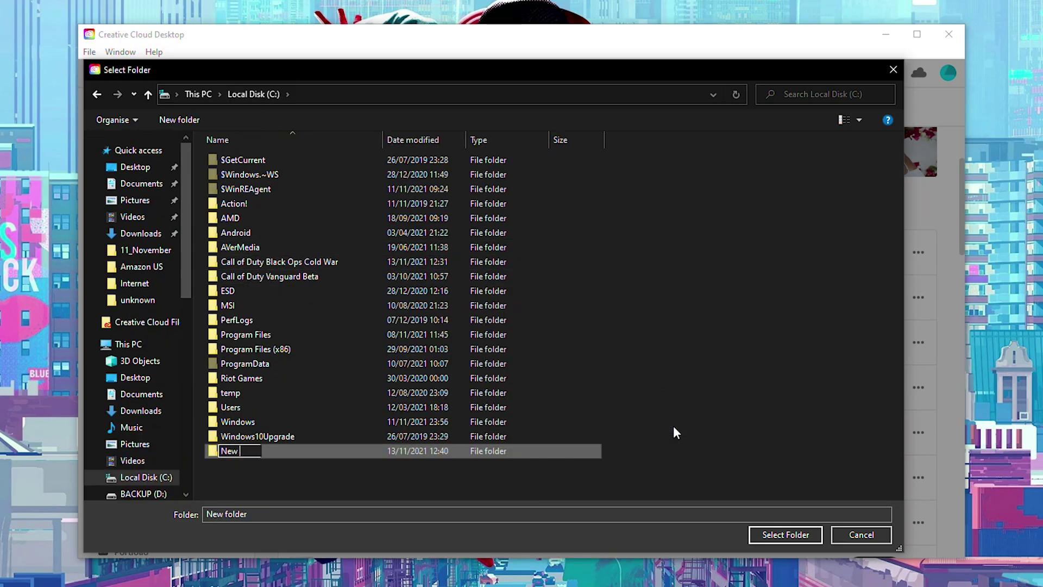
{"action": "key", "text": "Return"}
{"action": "double_click", "coordinate": [239, 450]}
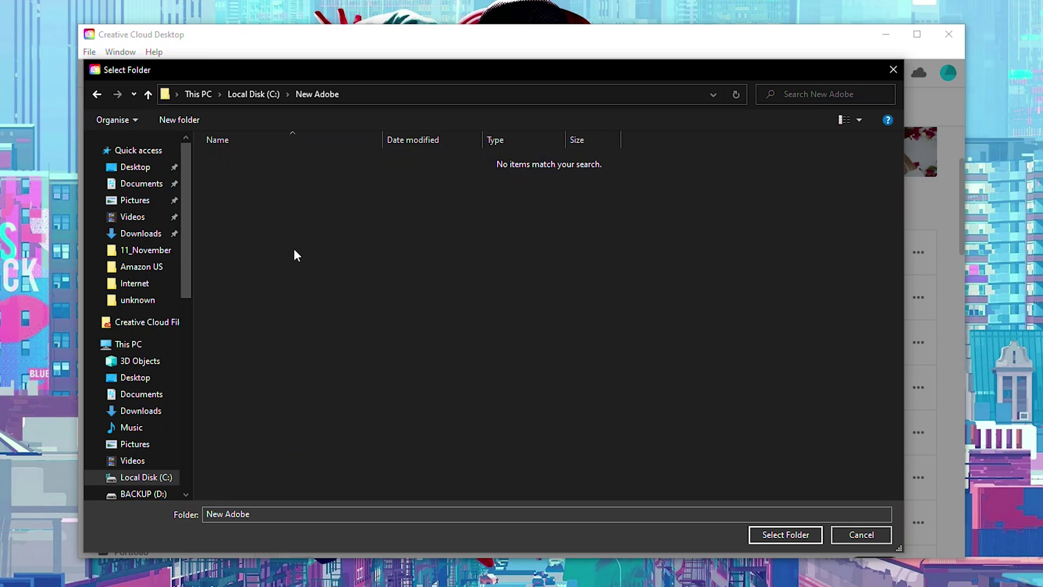
- Confirm C:\New Adobe as the install location and bring Creative Cloud back to the front
{"action": "left_click", "coordinate": [787, 538]}
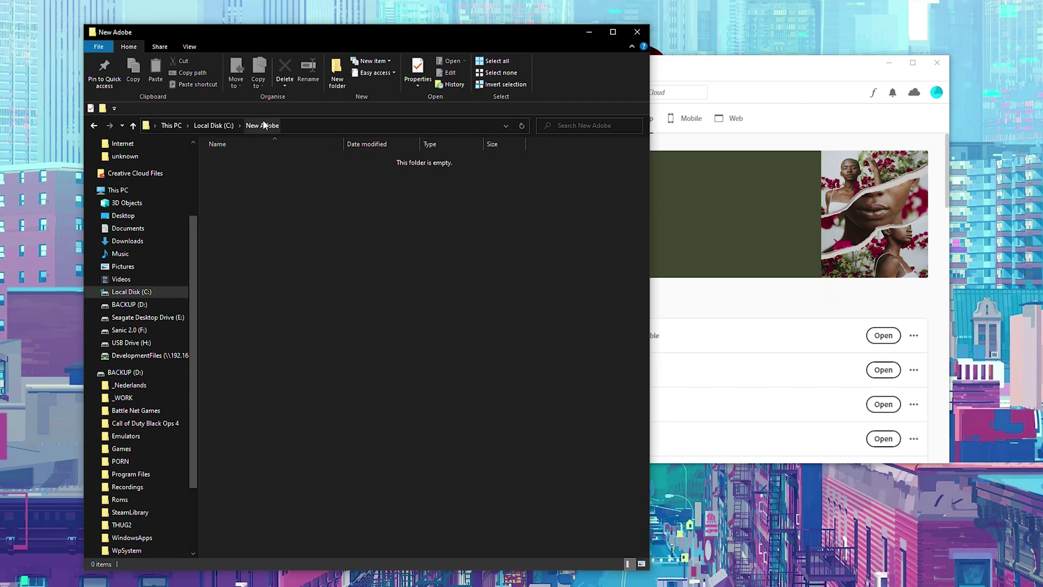
{"action": "left_click_drag", "start_coordinate": [497, 345], "coordinate": [208, 147]}
{"action": "left_click", "coordinate": [702, 230]}
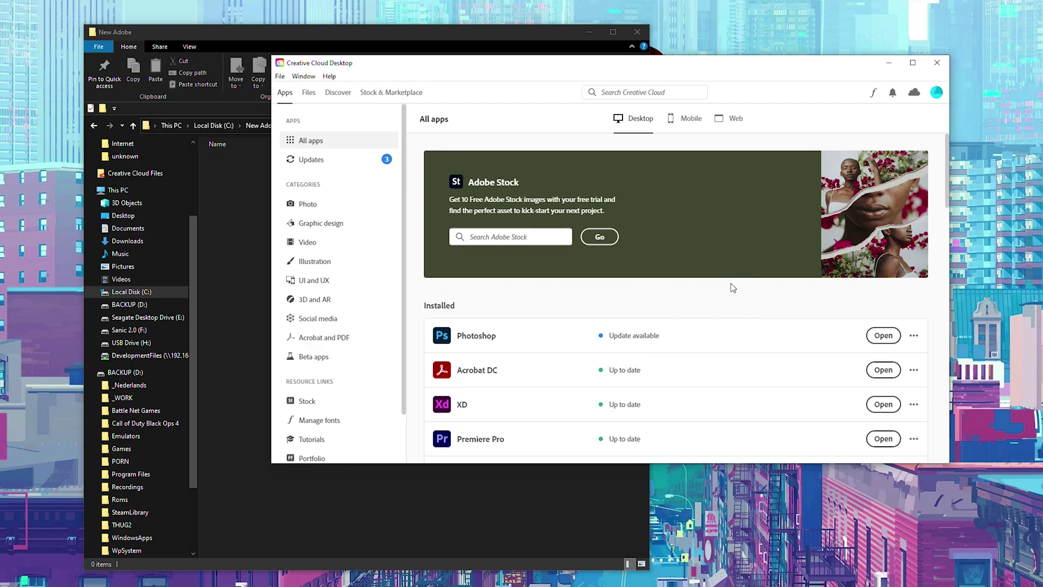
- Uninstall Audition from its ••• menu, keeping its preferences
{"action": "scroll", "coordinate": [731, 282], "scroll_direction": "down", "scroll_amount": 3}
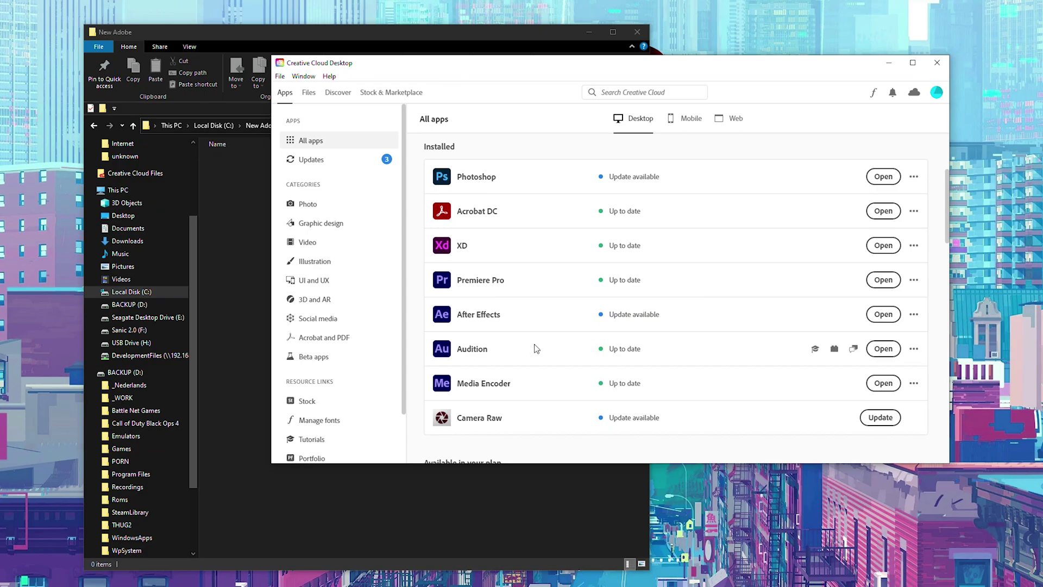
{"action": "scroll", "coordinate": [529, 342], "scroll_direction": "down", "scroll_amount": 1}
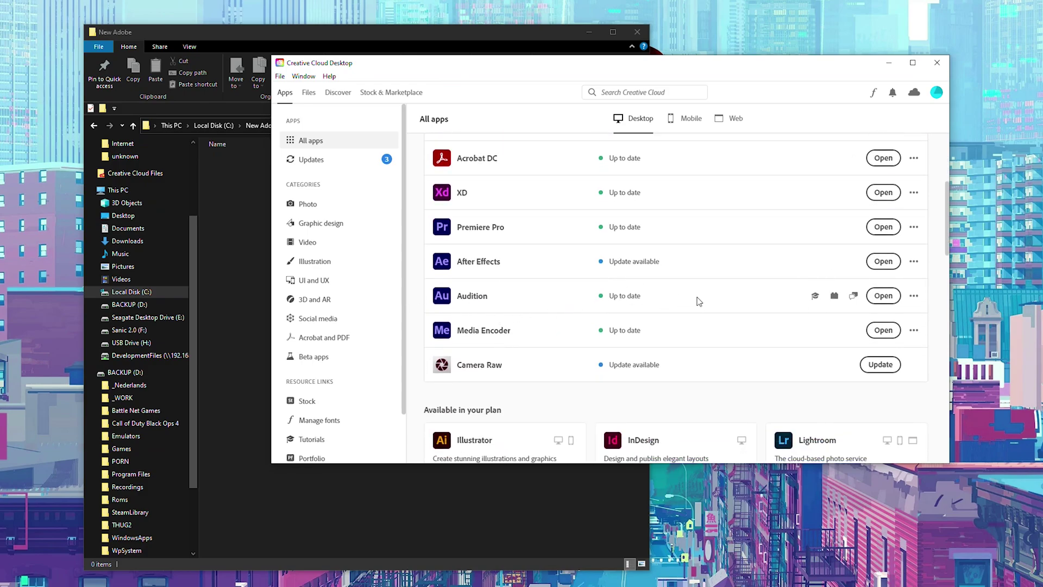
{"action": "left_click", "coordinate": [914, 300]}
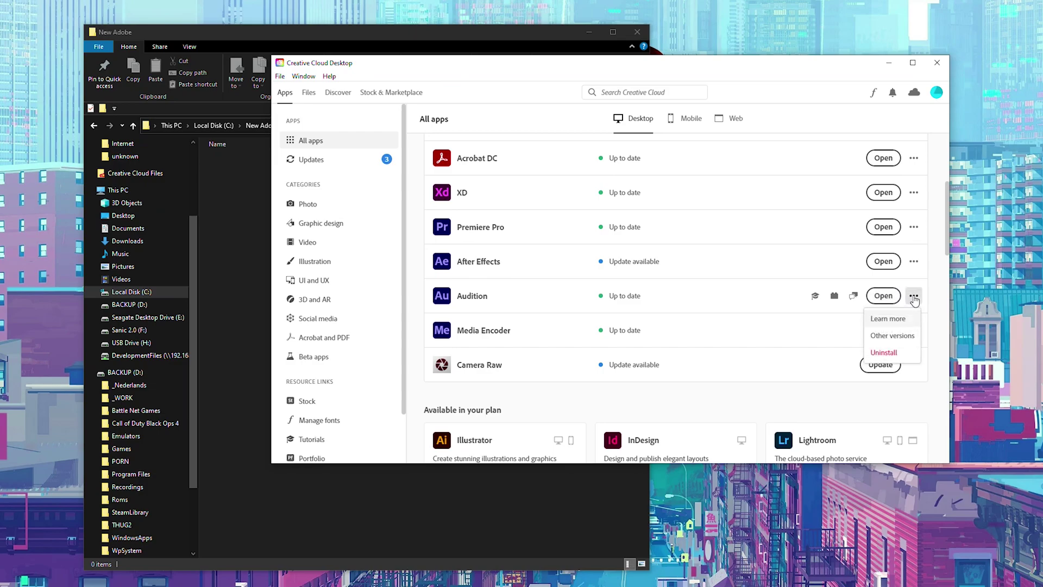
{"action": "left_click", "coordinate": [885, 351]}
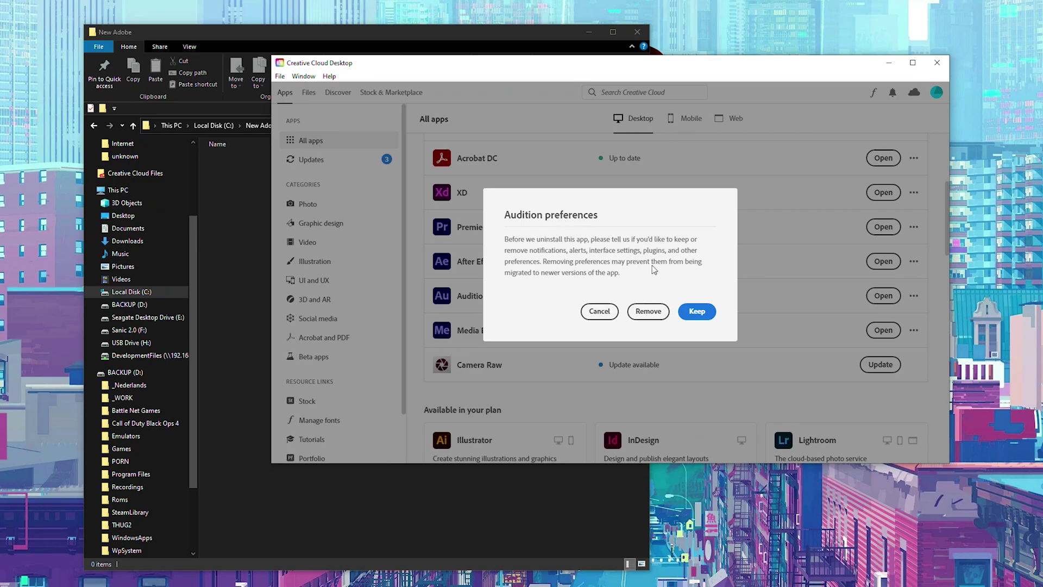
{"action": "left_click", "coordinate": [696, 311]}
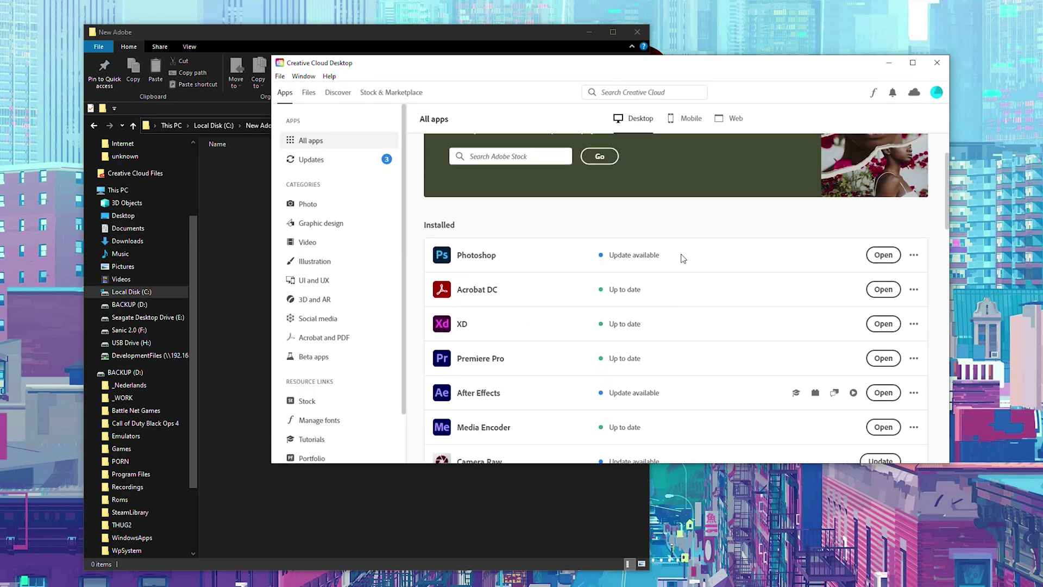
- Install Audition again from the Available in your plan section
{"action": "scroll", "coordinate": [687, 252], "scroll_direction": "down", "scroll_amount": 2}
{"action": "scroll", "coordinate": [690, 251], "scroll_direction": "down", "scroll_amount": 2}
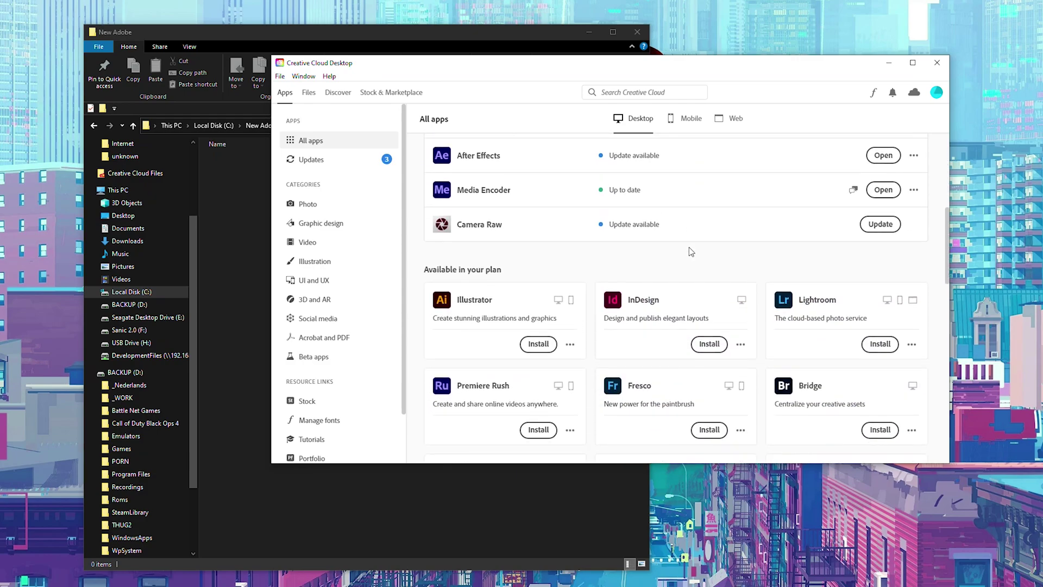
{"action": "scroll", "coordinate": [690, 251], "scroll_direction": "down", "scroll_amount": 5}
{"action": "scroll", "coordinate": [690, 251], "scroll_direction": "down", "scroll_amount": 3}
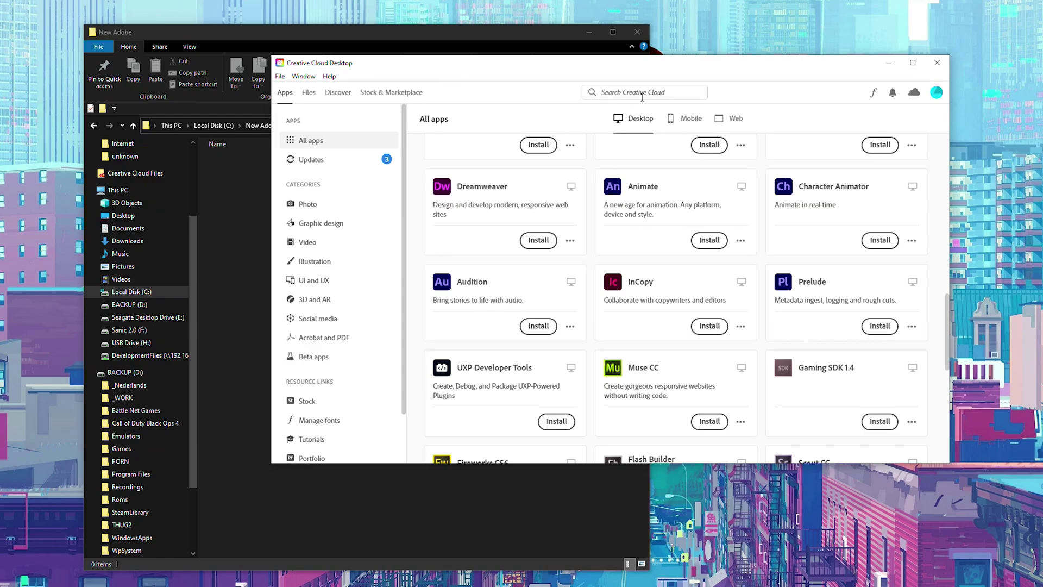
{"action": "left_click", "coordinate": [543, 325]}
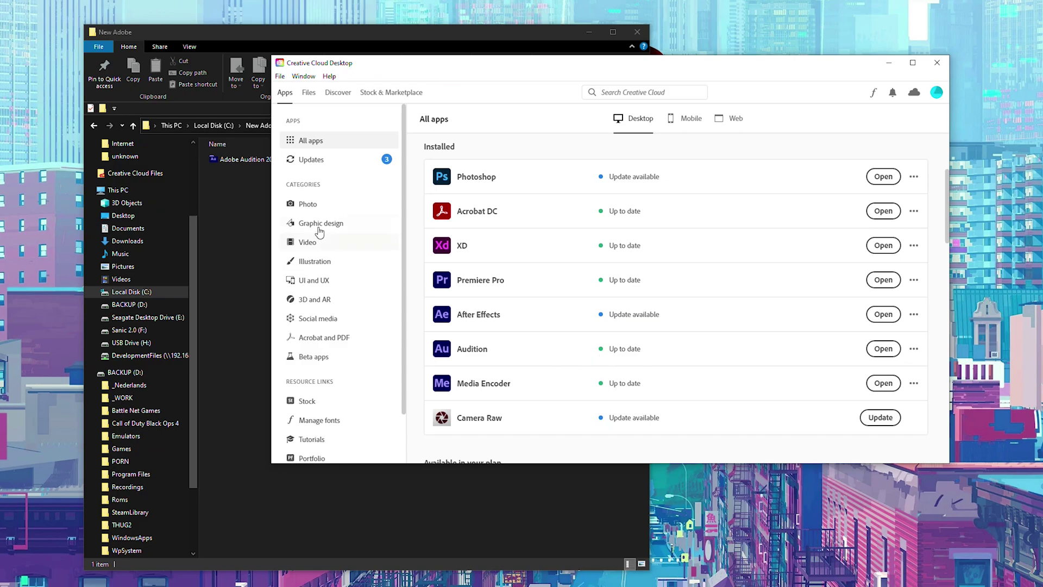
- Inspect the Adobe Audition 2022 folder's program files in C:\New Adobe, then return to New Adobe
{"action": "left_click", "coordinate": [244, 217]}
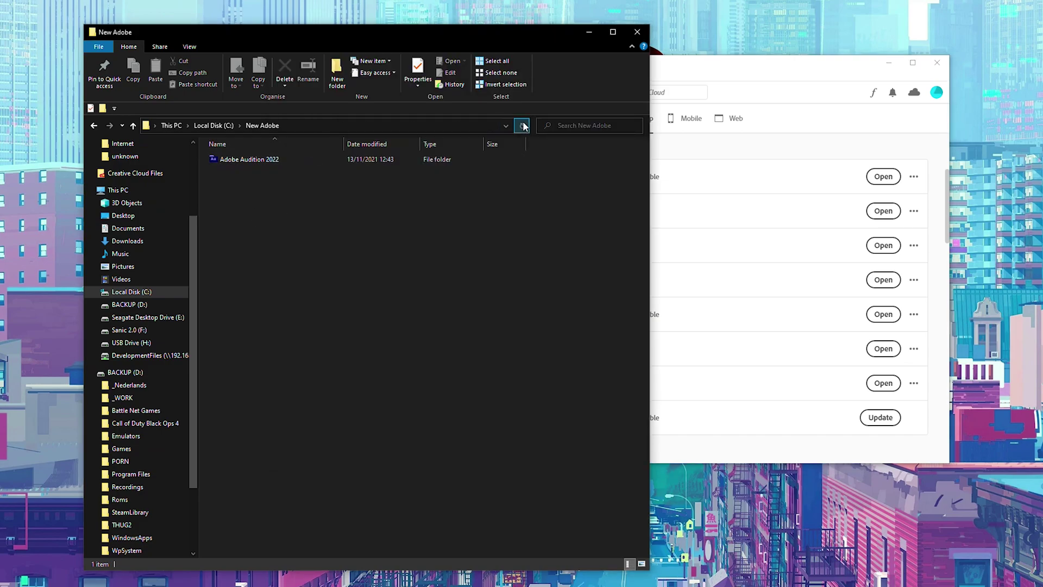
{"action": "left_click", "coordinate": [261, 166]}
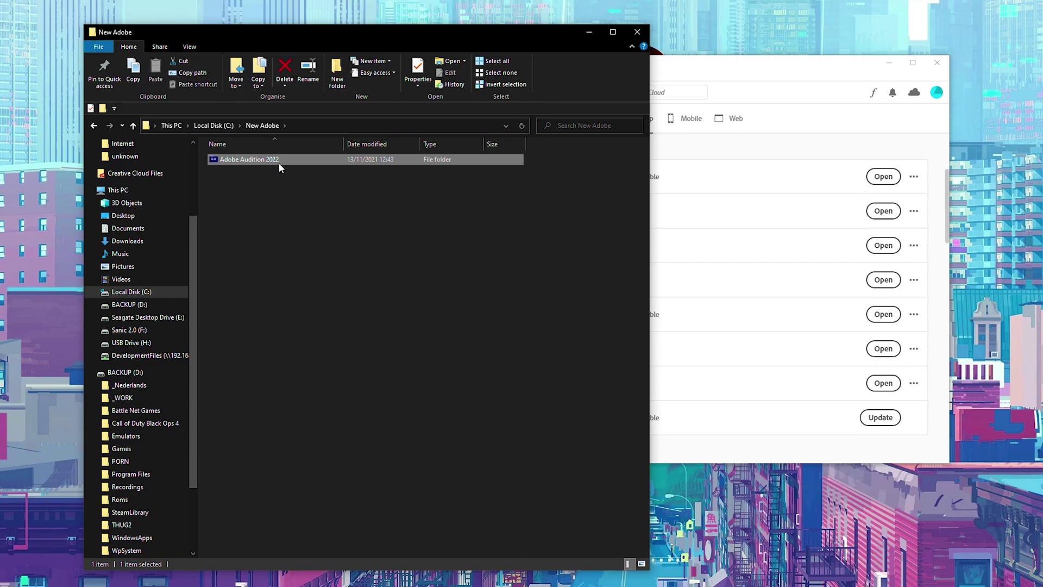
{"action": "double_click", "coordinate": [268, 158]}
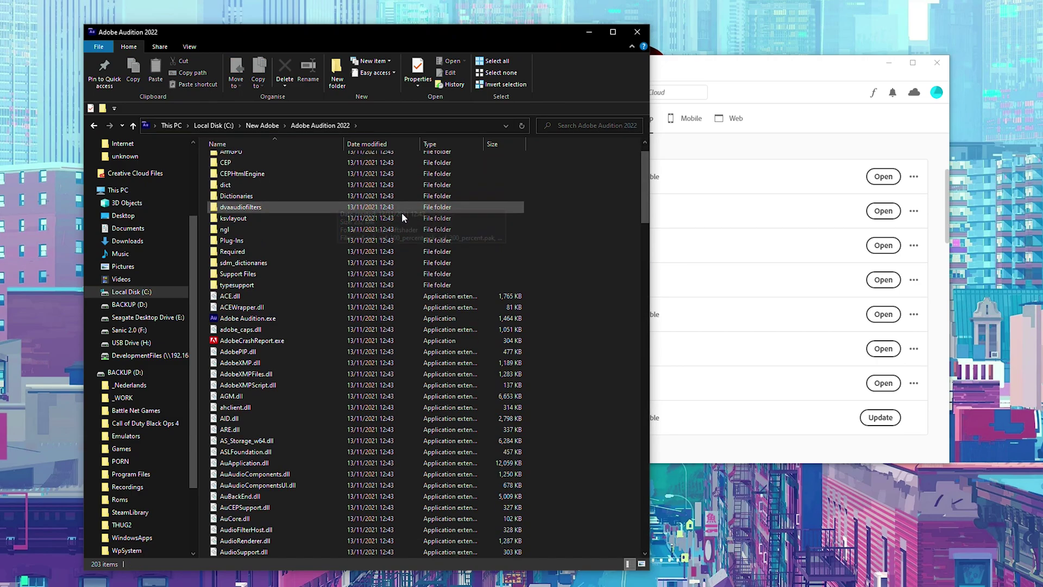
{"action": "scroll", "coordinate": [472, 302], "scroll_direction": "up", "scroll_amount": 5}
{"action": "key", "text": "alt+Left"}
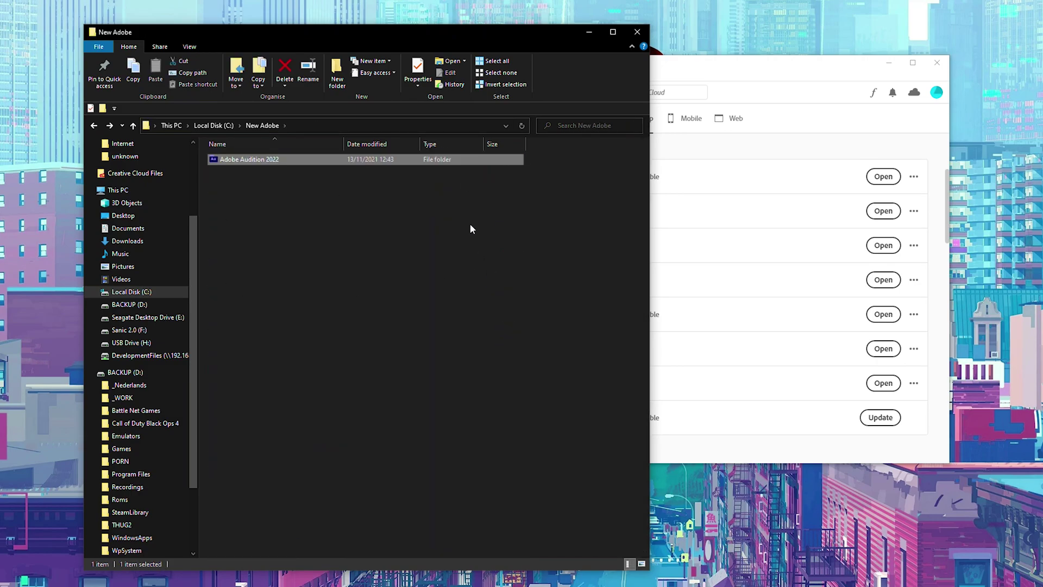
{"action": "left_click_drag", "start_coordinate": [463, 212], "coordinate": [434, 210]}
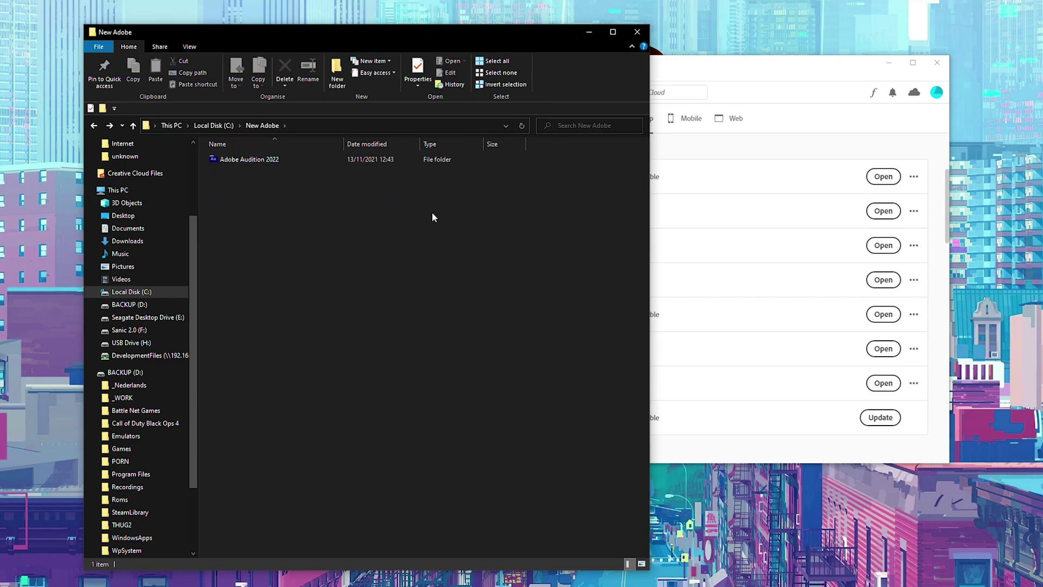